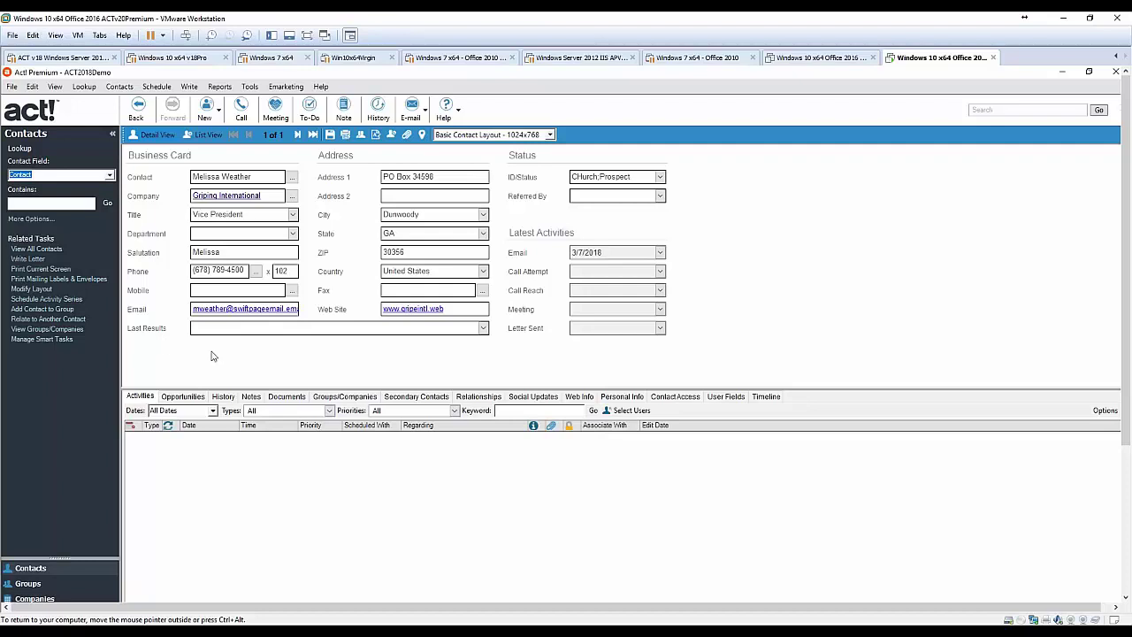
- Add a note to the current contact reading "Loves texas bbq" and save it
click(255, 400)
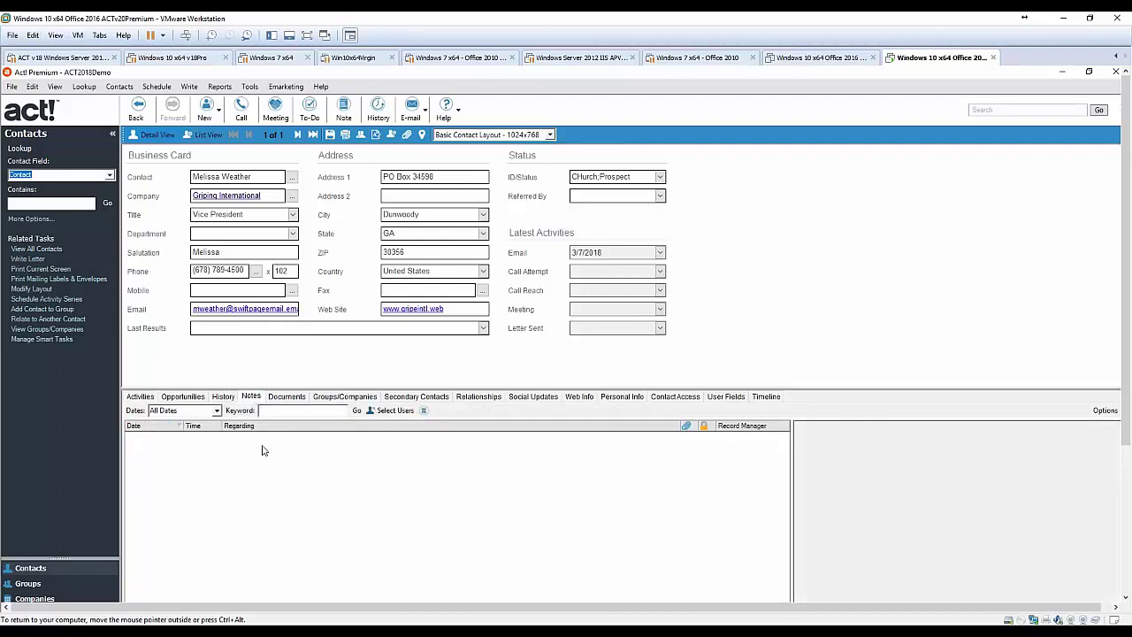
click(345, 111)
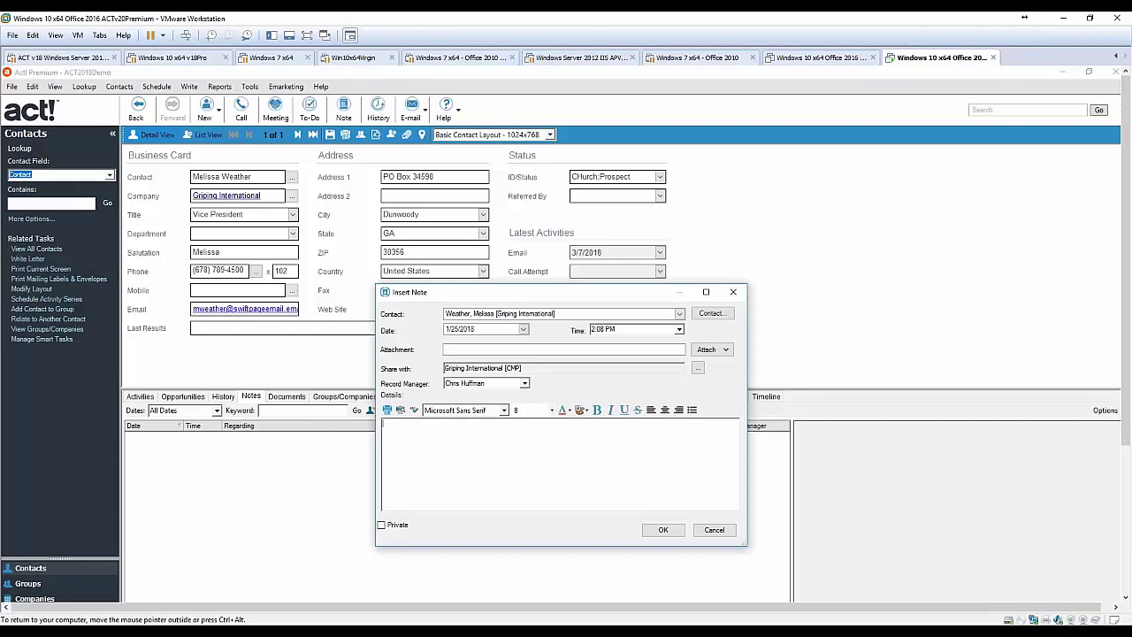
text(oves texas bb)
key(Tab)
text(q)
key(BackSpace)
key(BackSpace)
text(q)
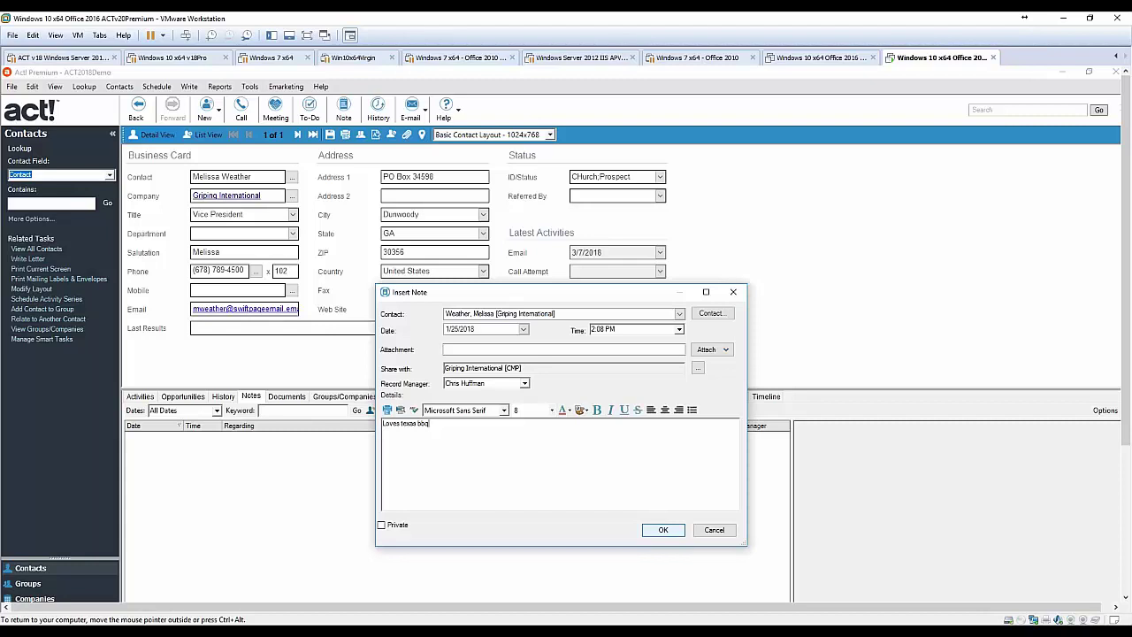
click(663, 529)
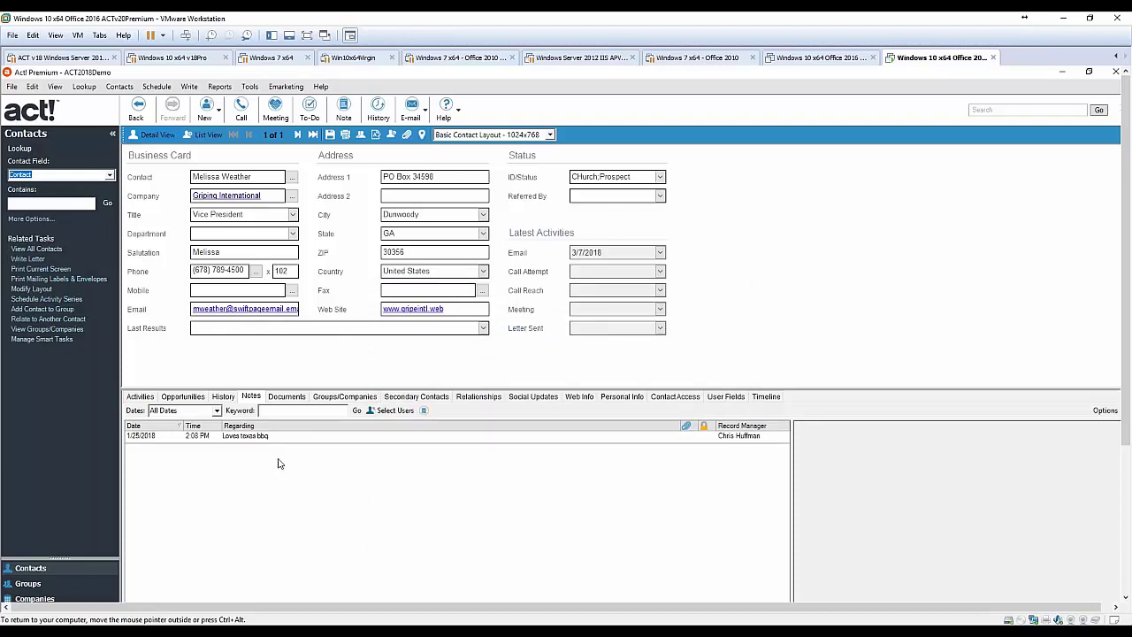
- In the contact's history, start a new entry of type Call with "Discuss Legal Points" as its regarding value
click(224, 397)
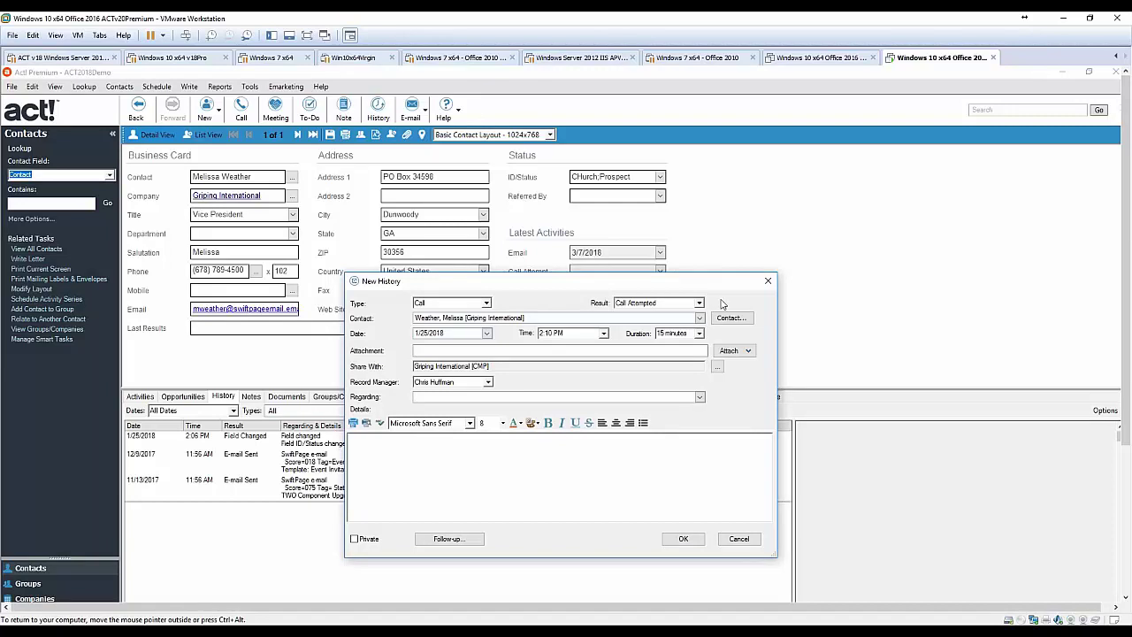
click(485, 303)
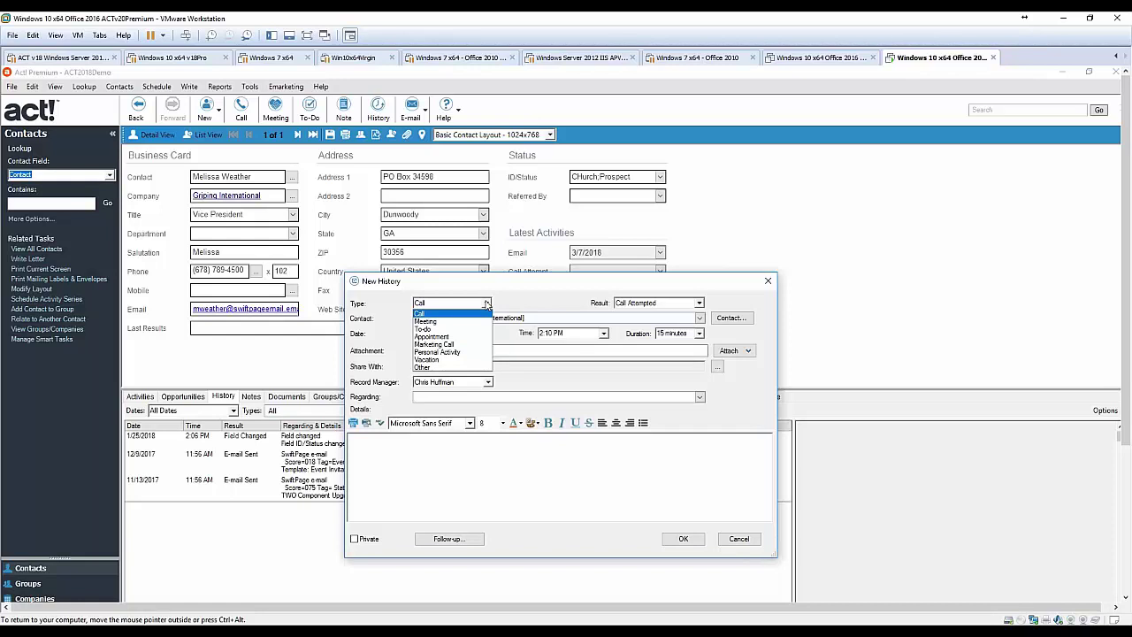
click(460, 314)
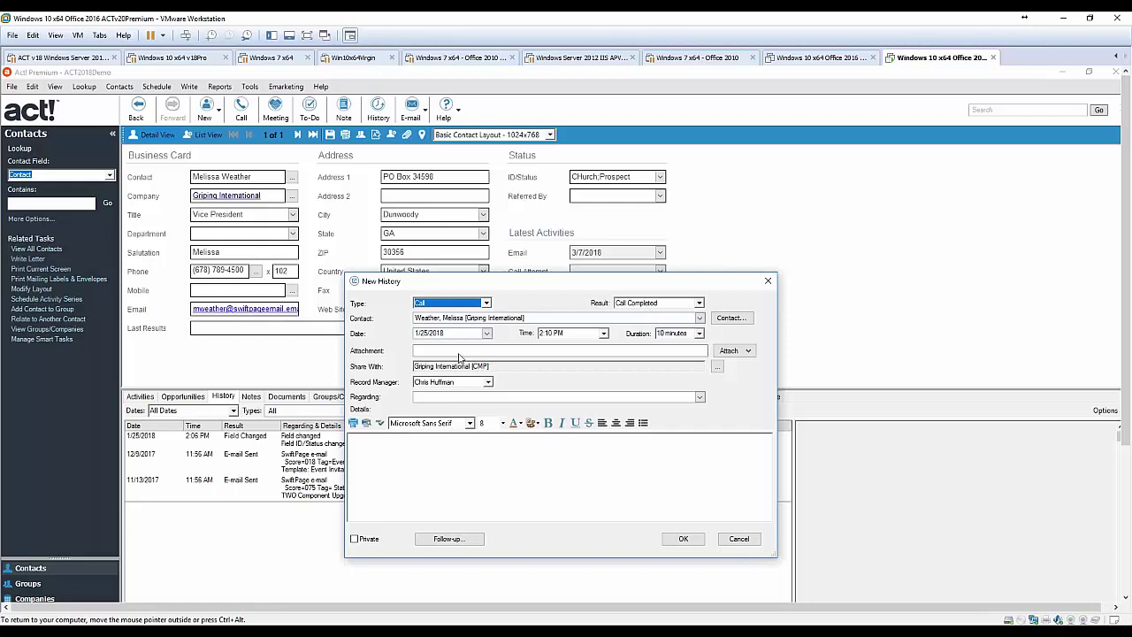
click(420, 398)
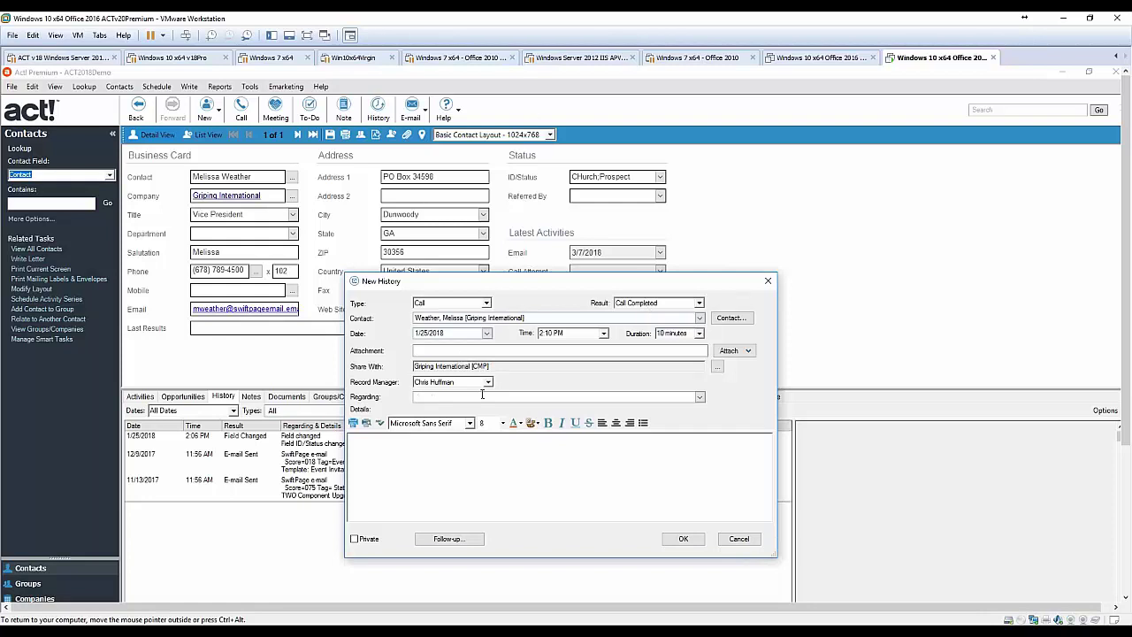
click(699, 398)
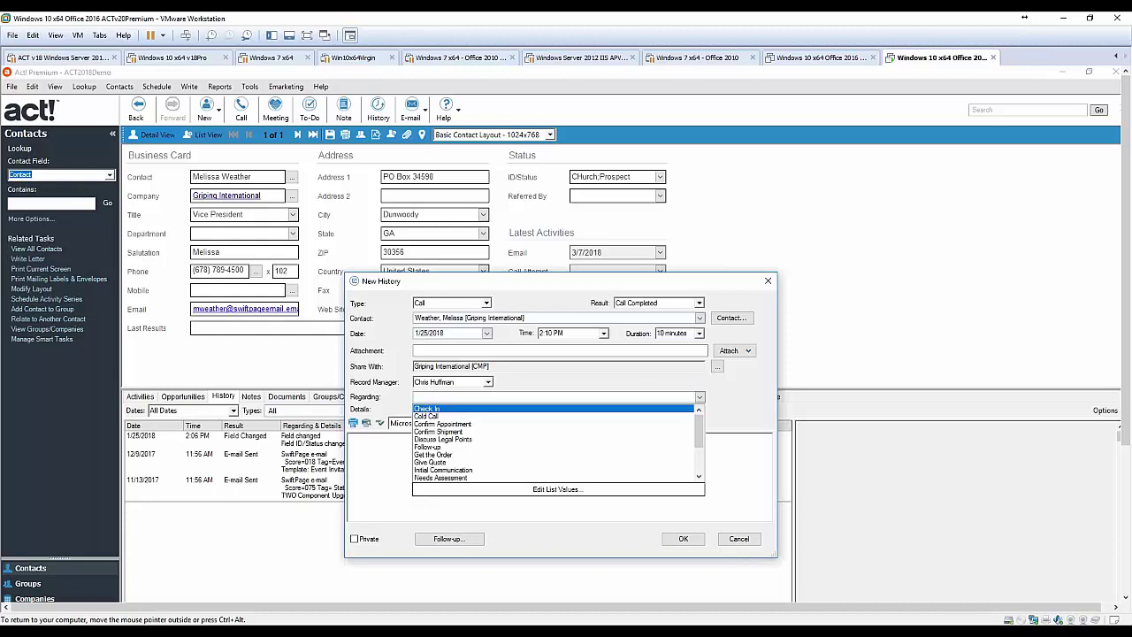
click(483, 439)
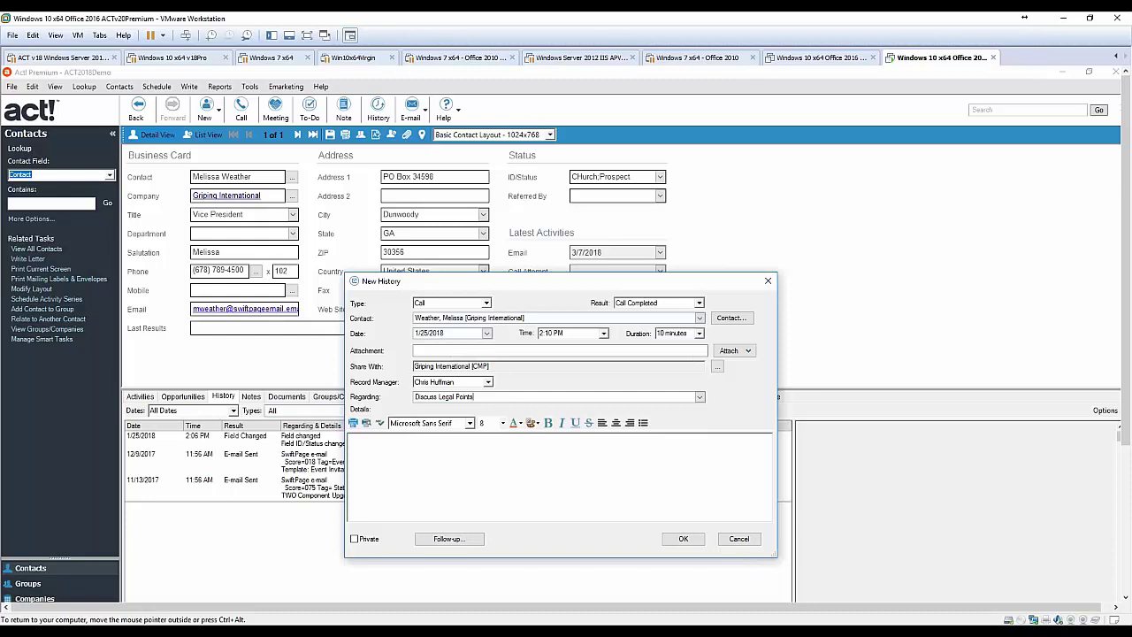
click(524, 453)
- Set the call entry's date to 1/16/2018 and its time to 12:30 PM, and save the entry
click(487, 334)
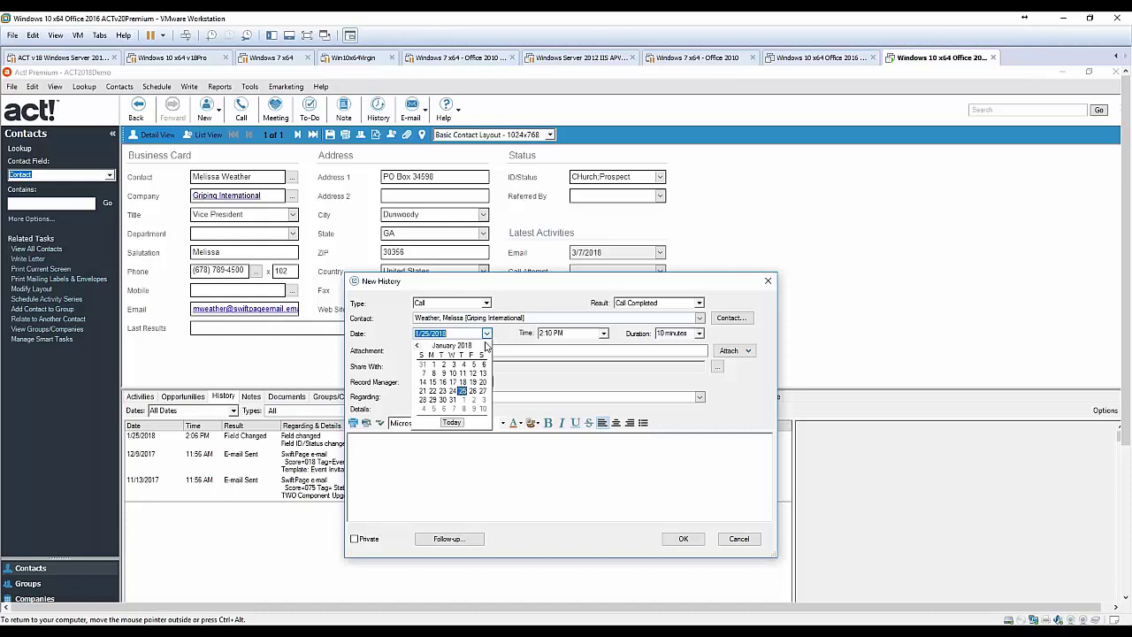
click(442, 382)
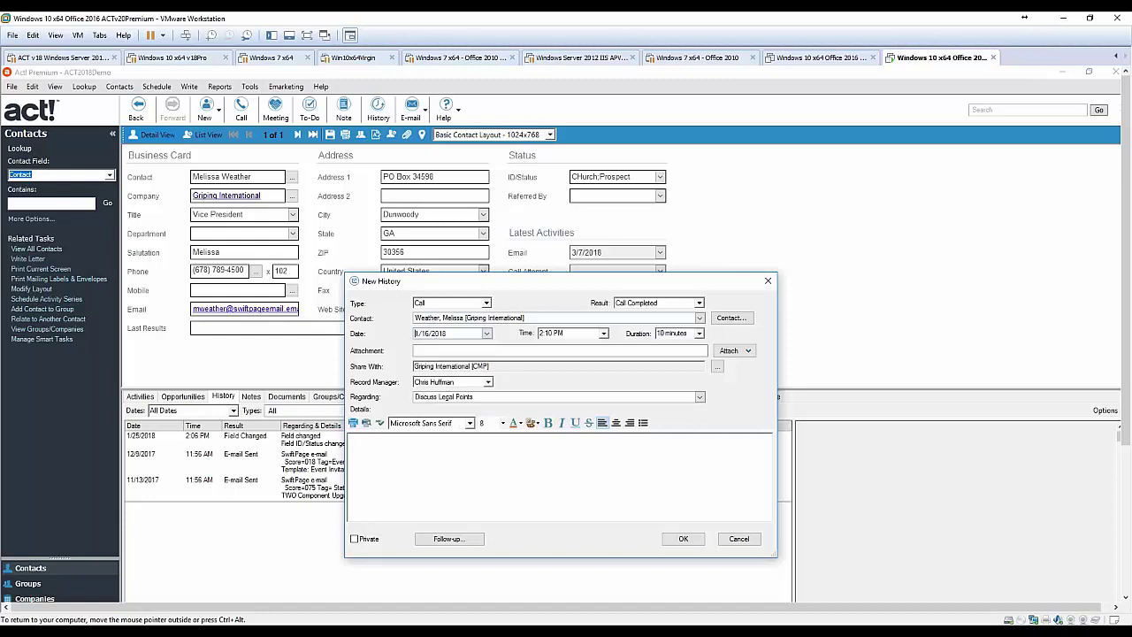
click(603, 333)
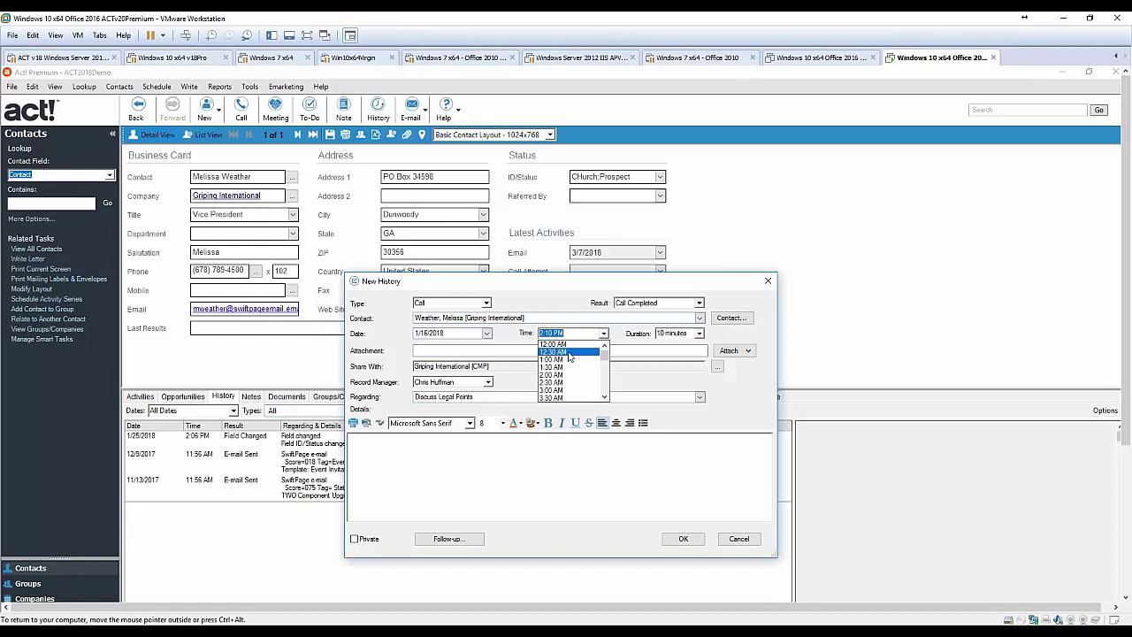
click(601, 398)
click(605, 336)
scroll(605, 342, down, 2)
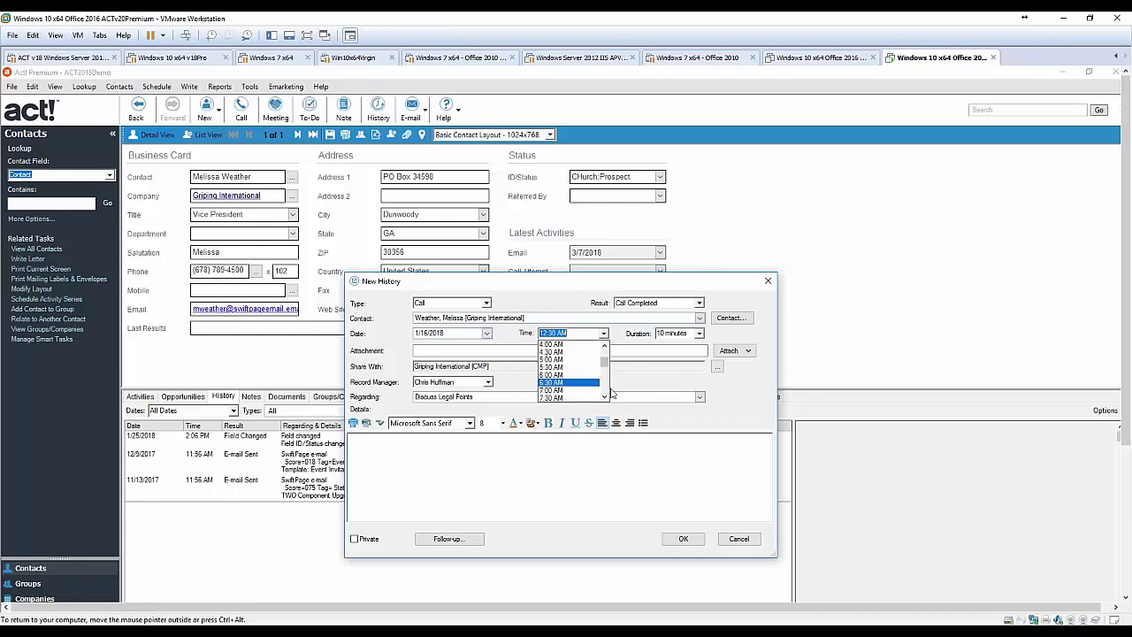
click(606, 392)
click(606, 392)
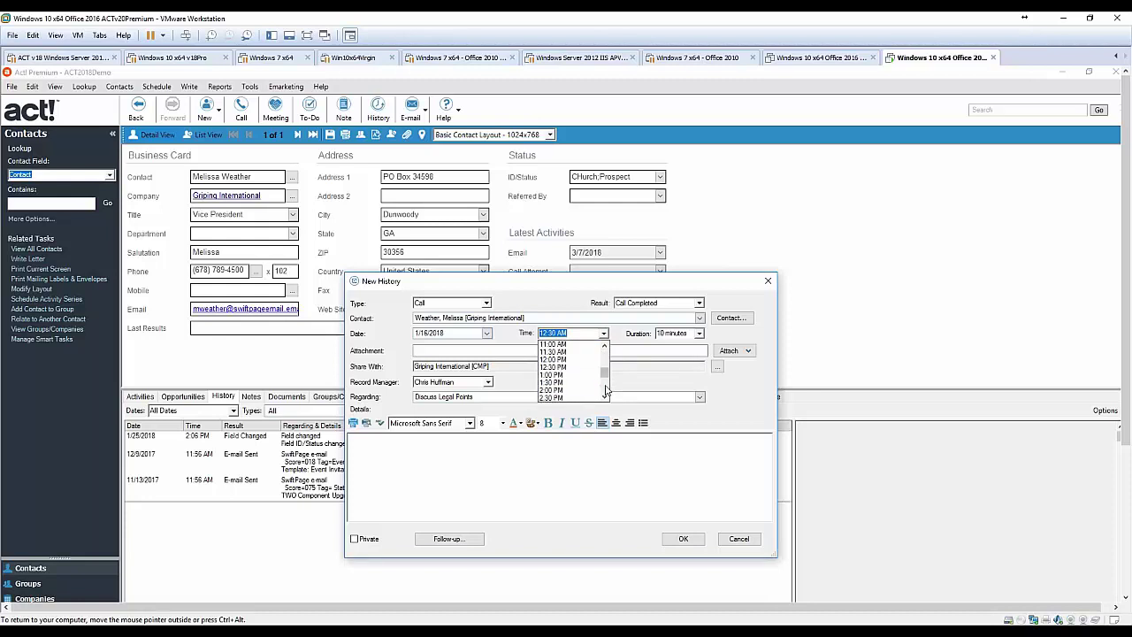
click(587, 368)
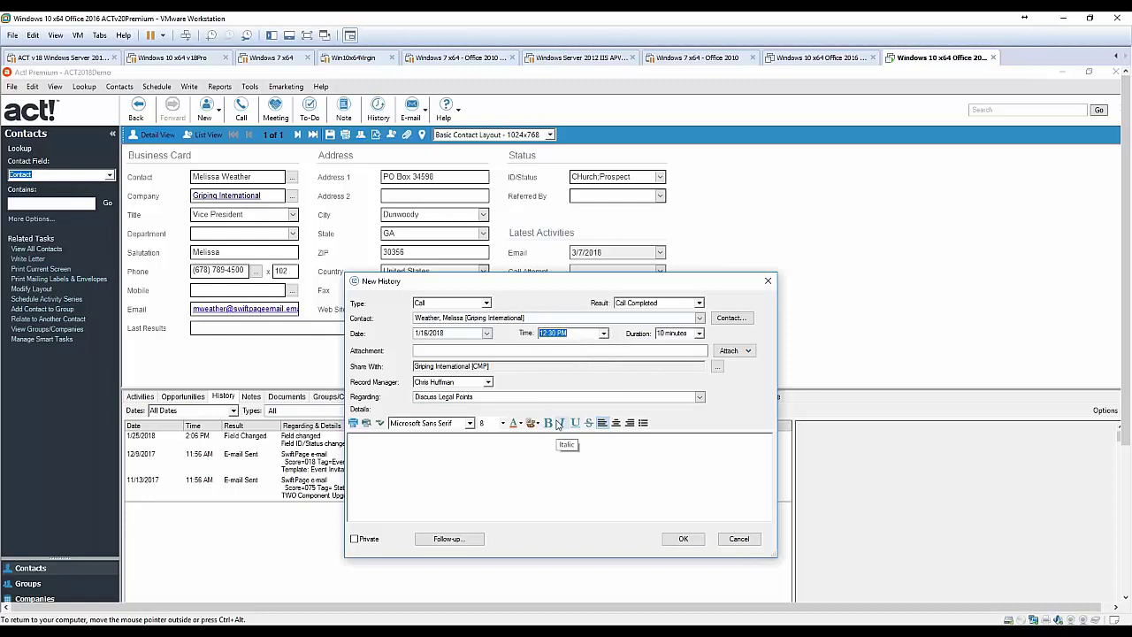
click(679, 540)
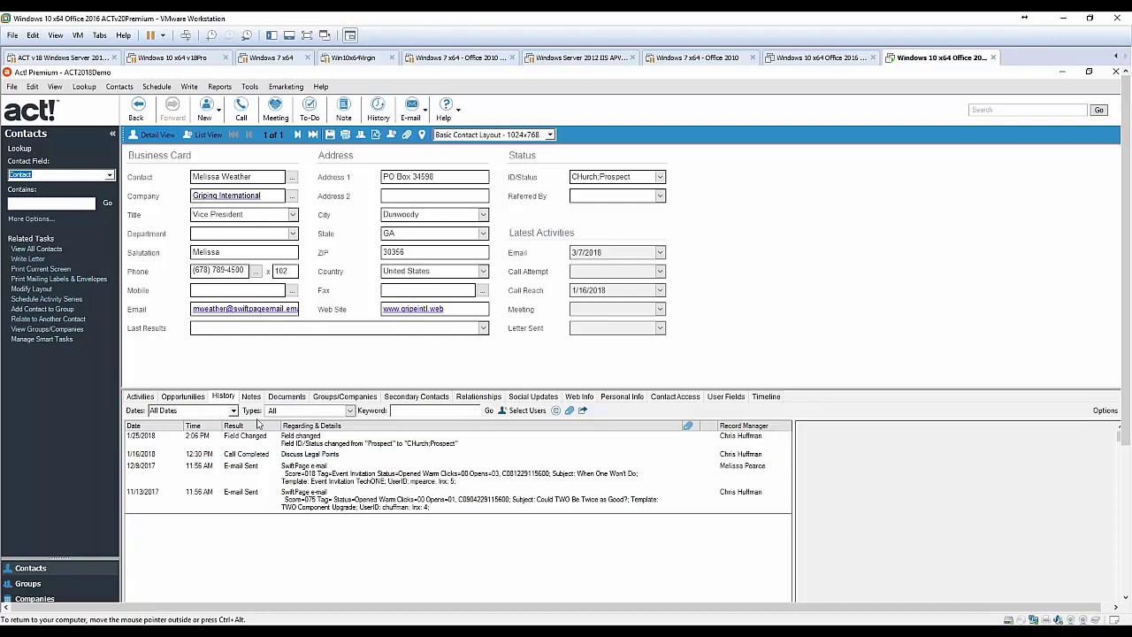
- Filter the contact's history by type so that only Activity Histories are included
click(349, 411)
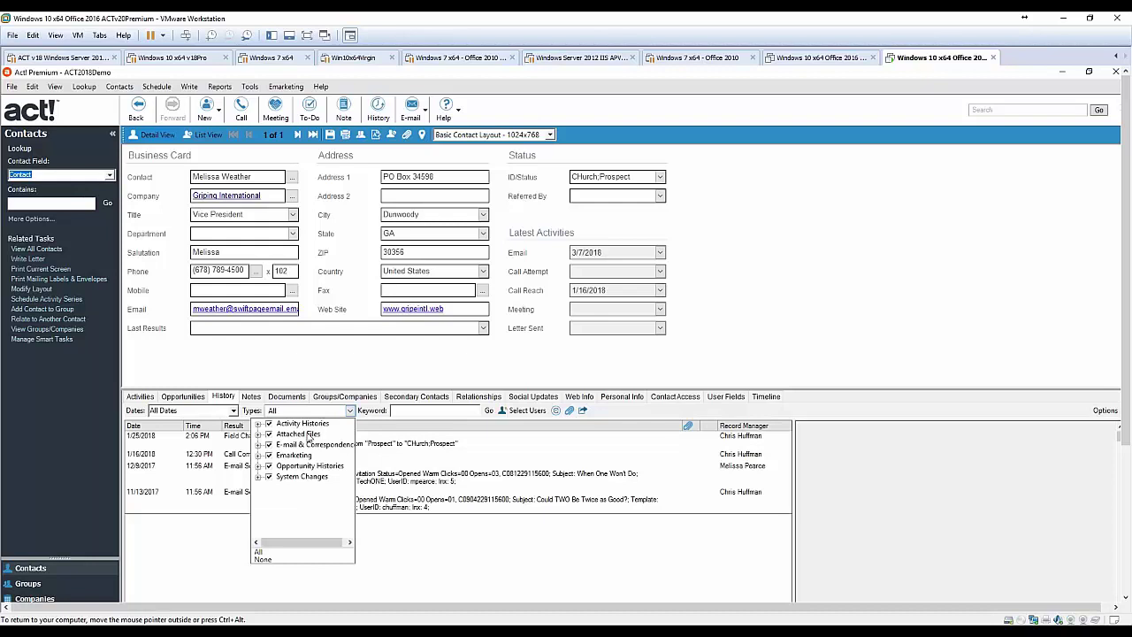
click(263, 559)
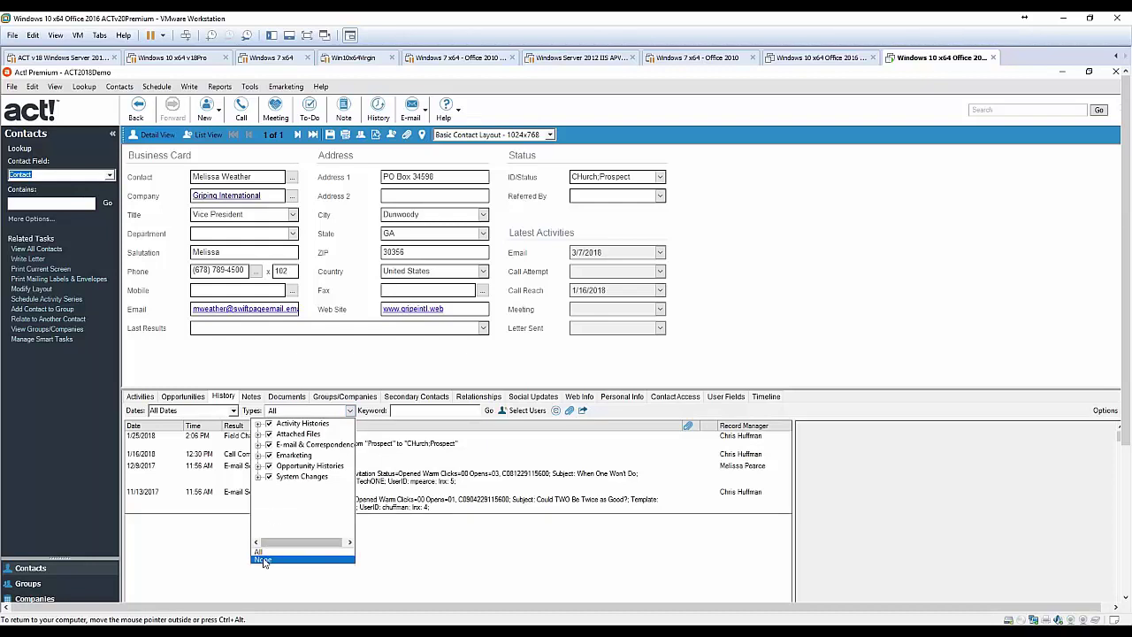
click(269, 423)
click(334, 373)
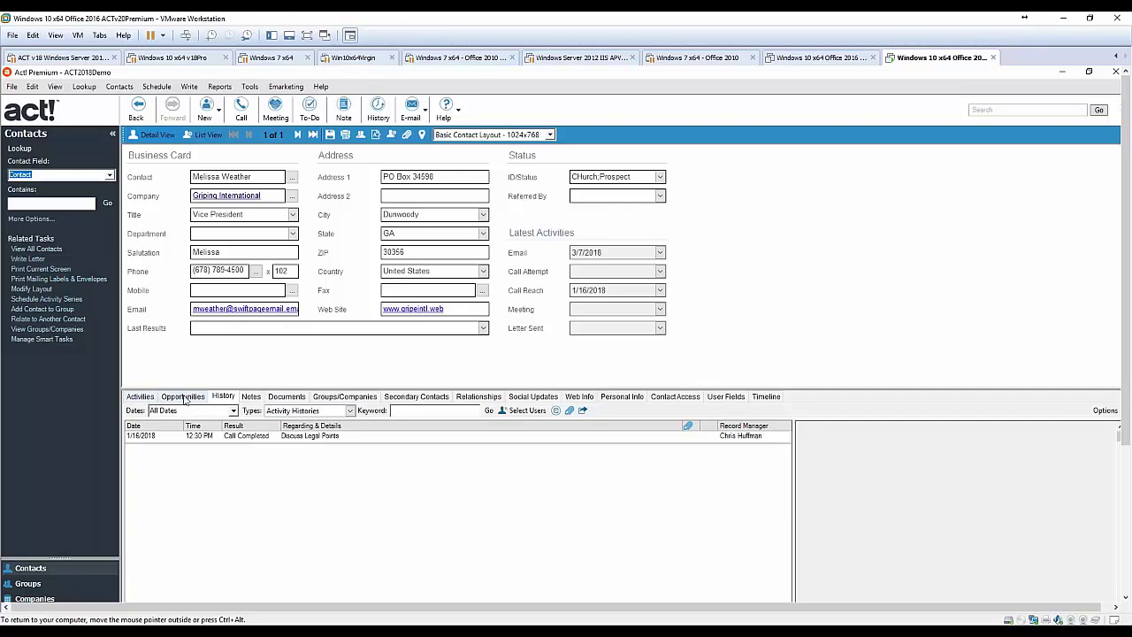
click(249, 398)
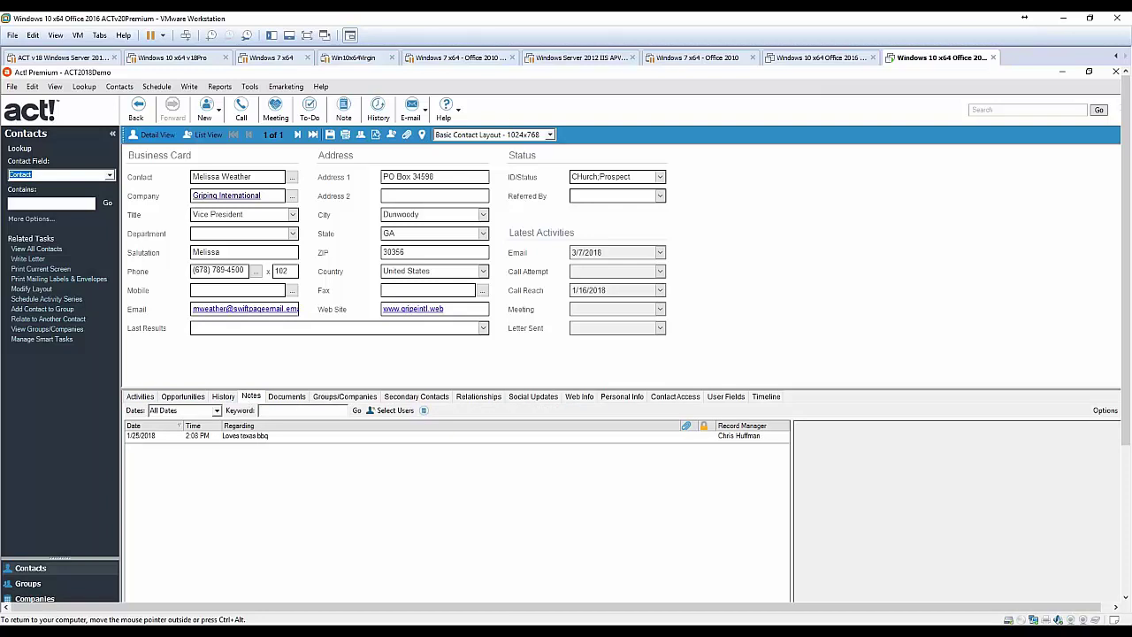
click(234, 398)
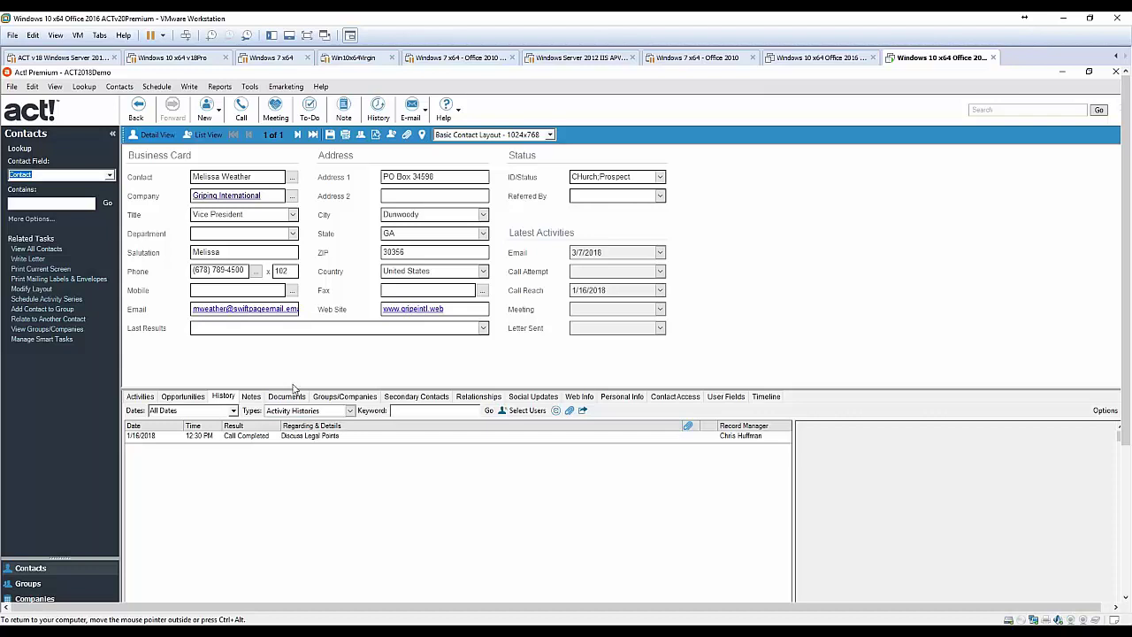
click(253, 397)
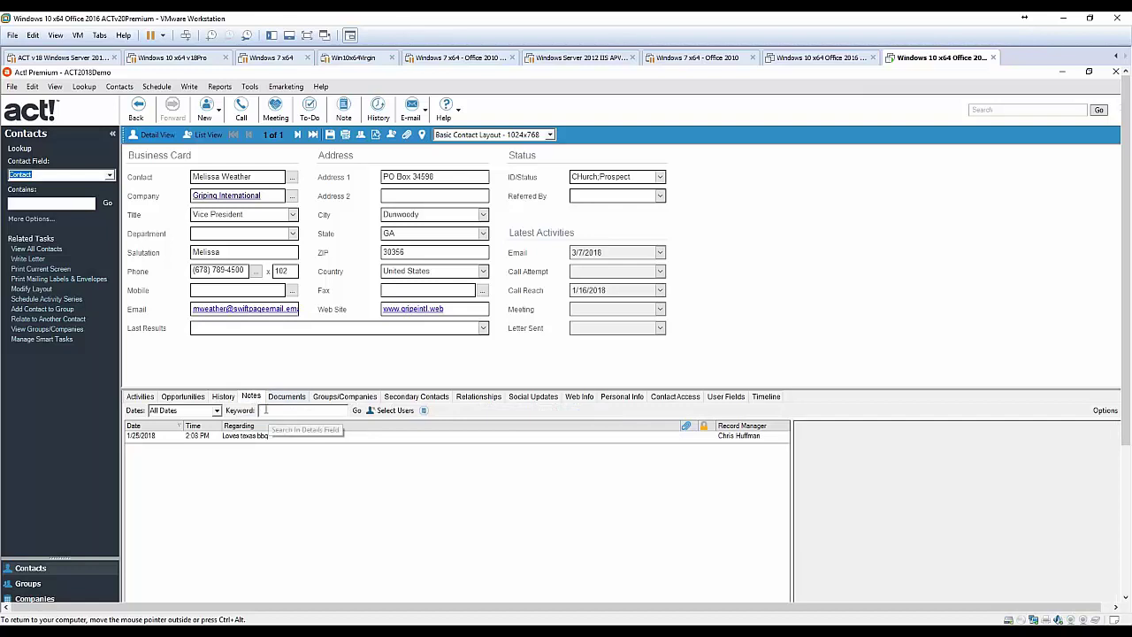
click(224, 398)
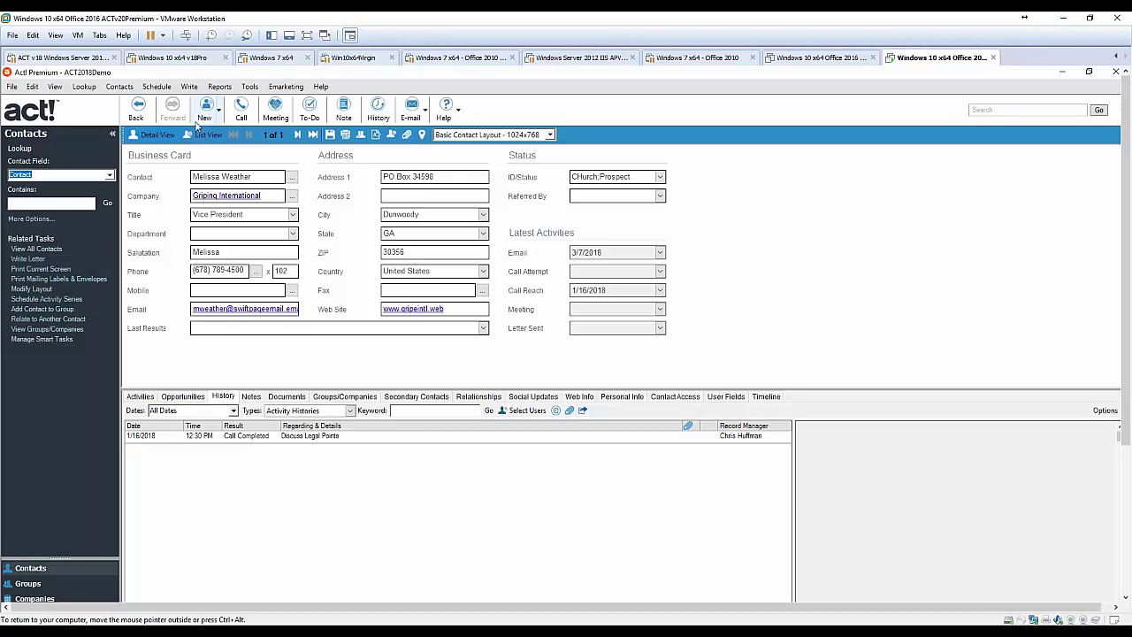
- Start scheduling a meeting with the contact on 2/2/2018, running from 11:00 AM to 12:30 PM
click(275, 108)
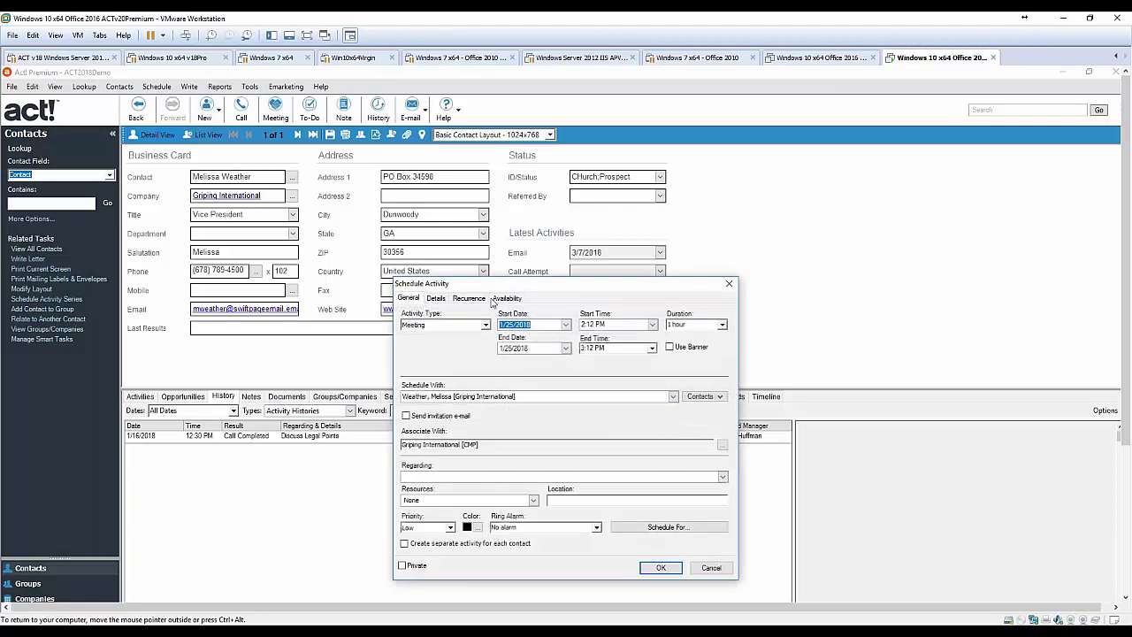
click(566, 325)
click(553, 391)
click(653, 324)
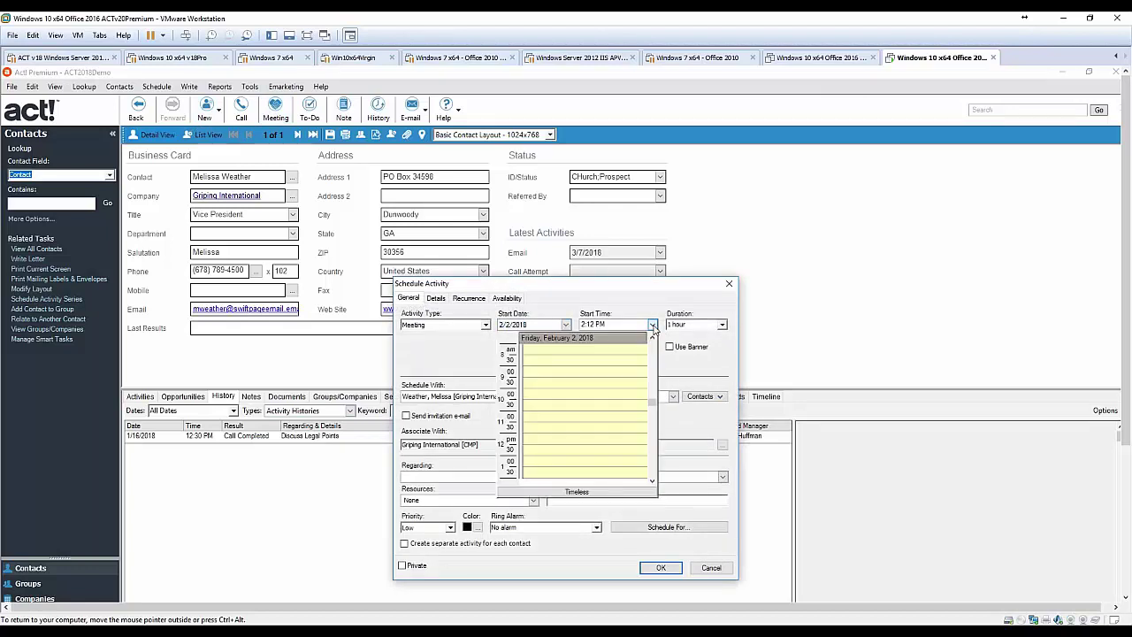
click(545, 421)
drag(545, 433, 546, 441)
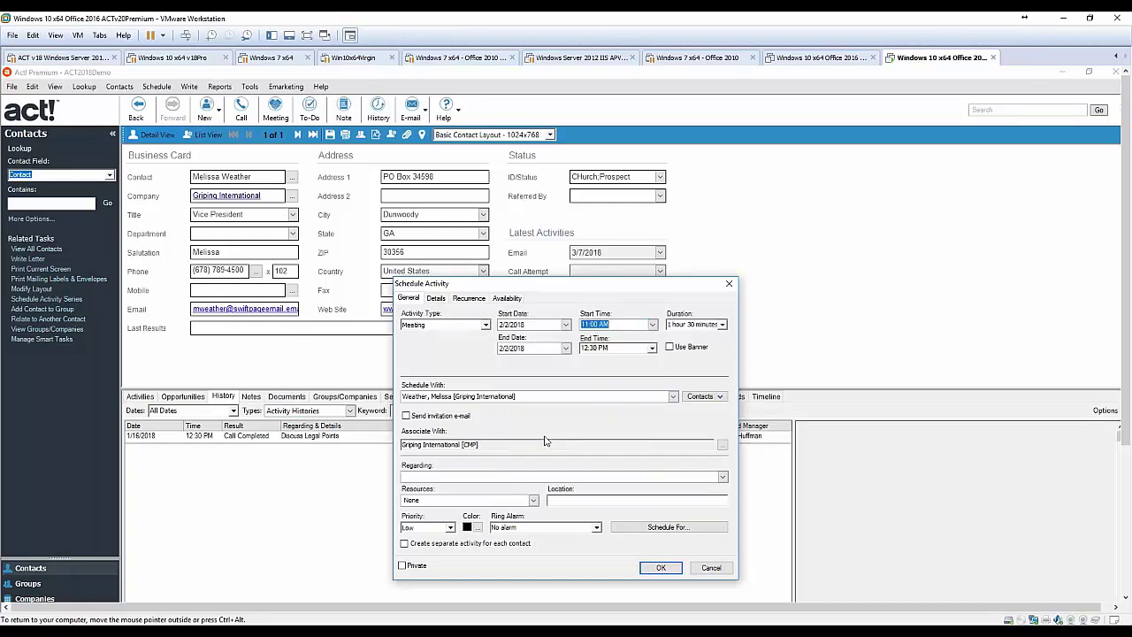
- Enter "BBQ Lunch for Demo" as the meeting's regarding text, save it, and show the contact's activities
click(478, 477)
text(BBQ Lunch for Demo)
click(659, 567)
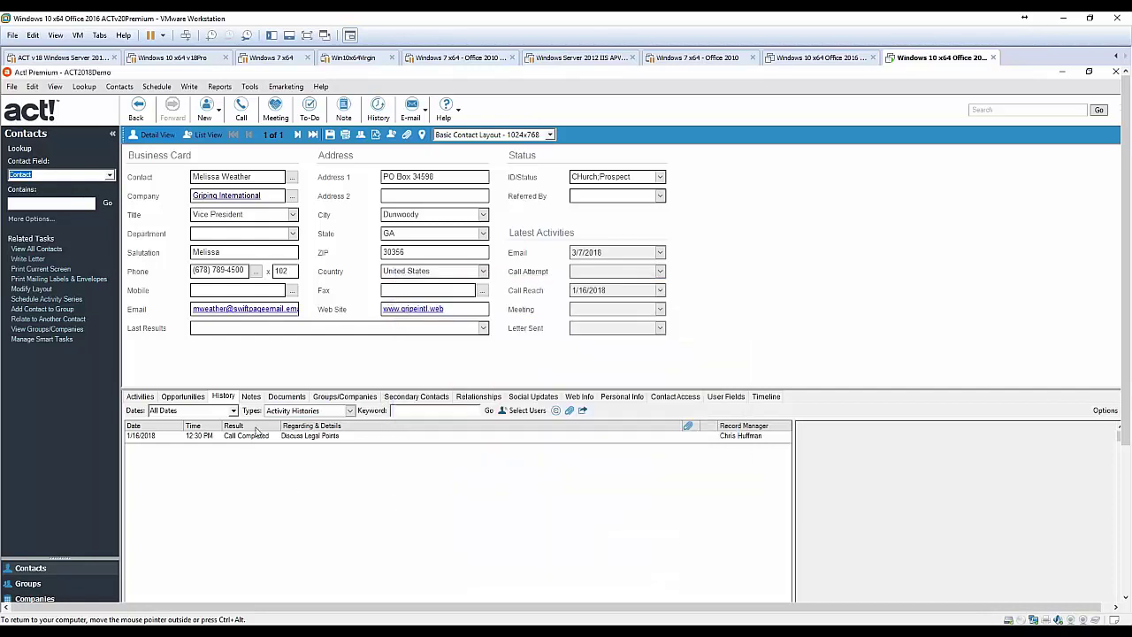
click(155, 399)
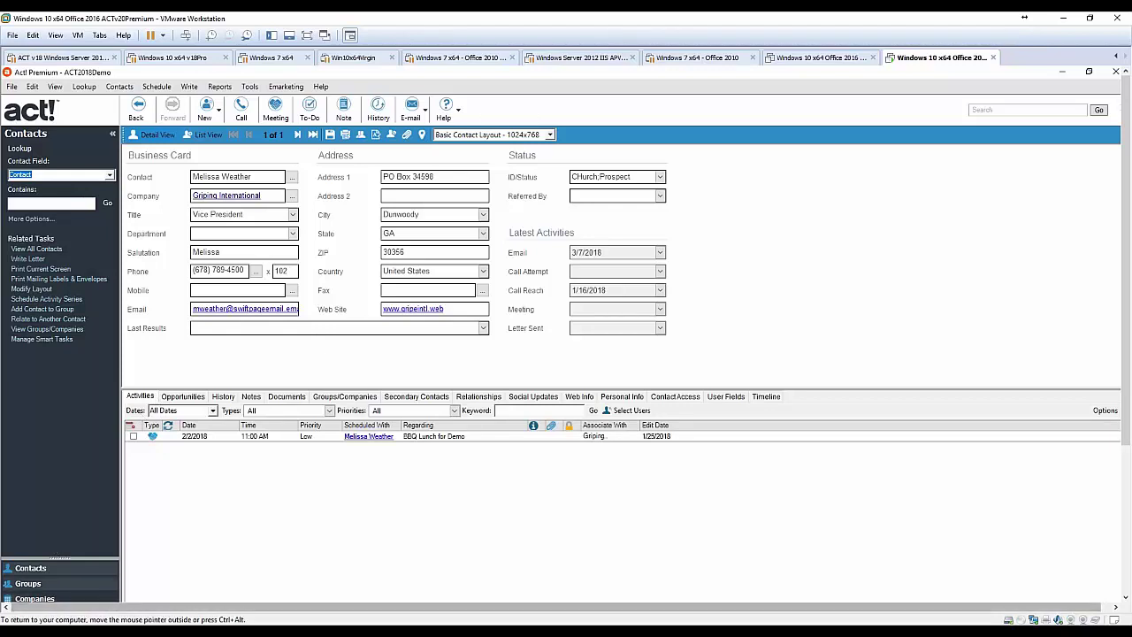
- In the work week calendar for January 29 to February 2, move the BBQ Lunch for Demo meeting to 8:00 AM on Friday
click(55, 87)
mouse_move(97, 222)
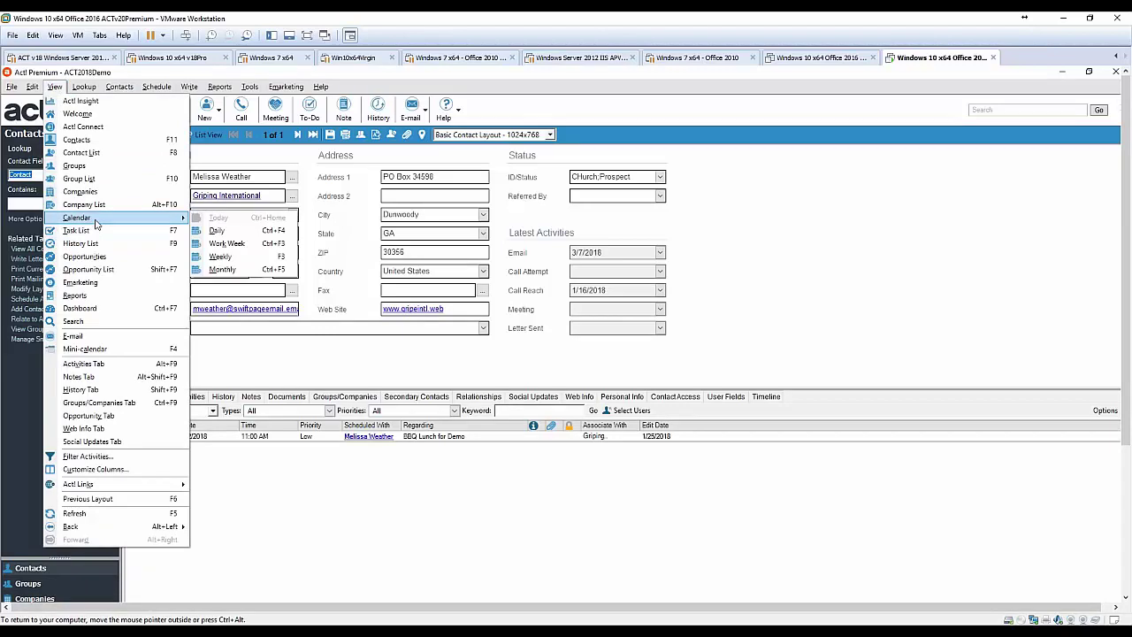
click(227, 243)
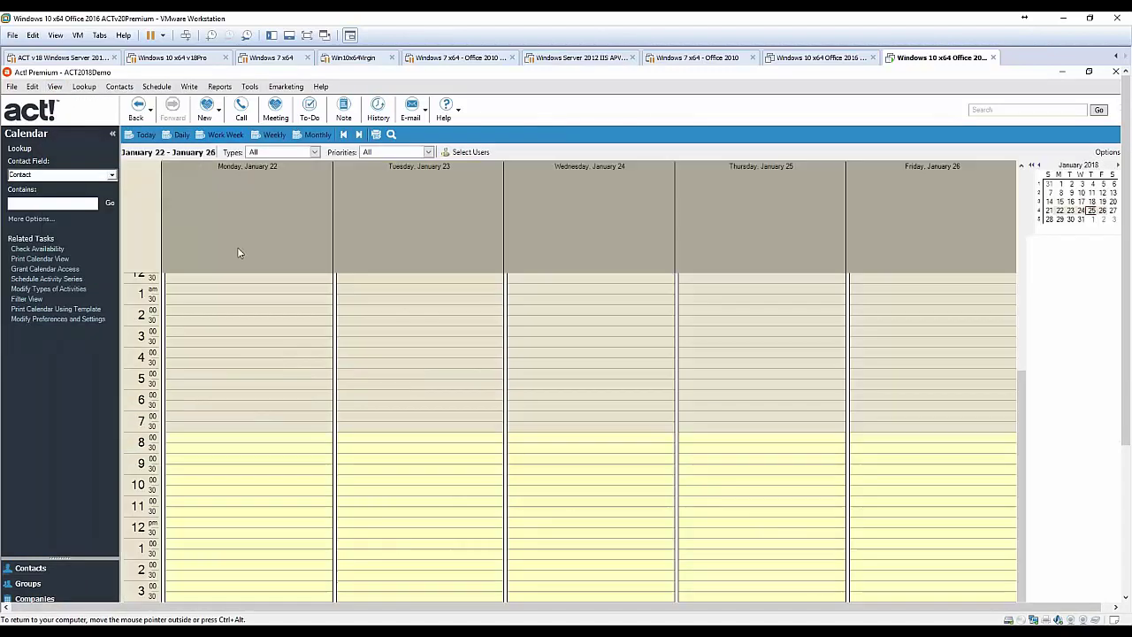
click(1103, 220)
mouse_move(889, 511)
drag(889, 511, 890, 447)
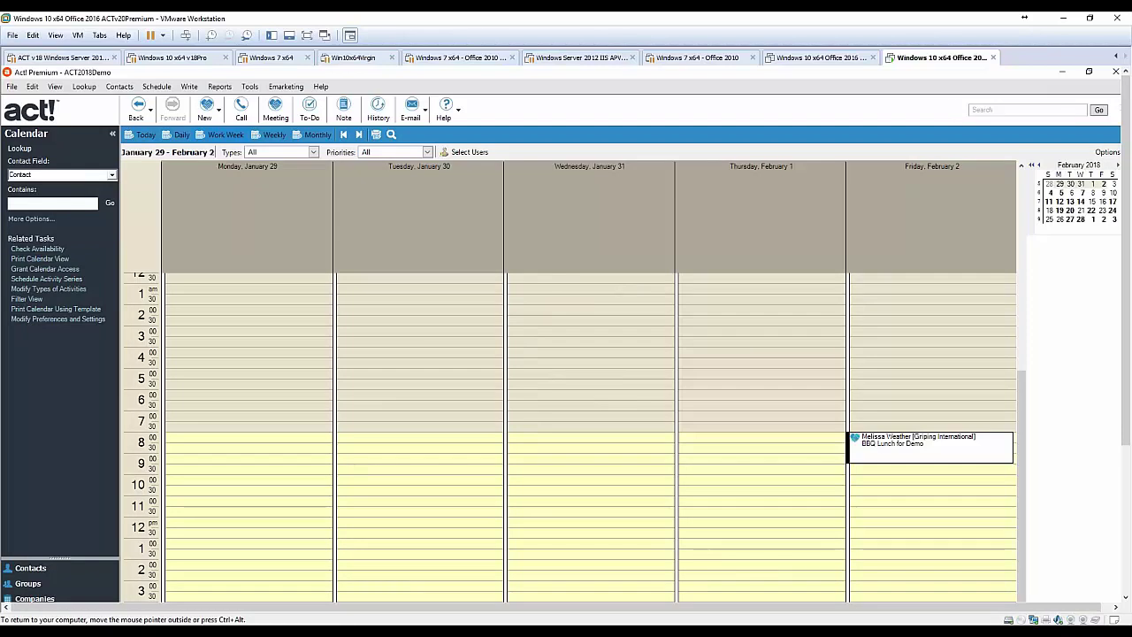
- Go from the BBQ Lunch for Demo meeting in the calendar to its contact record
click(881, 461)
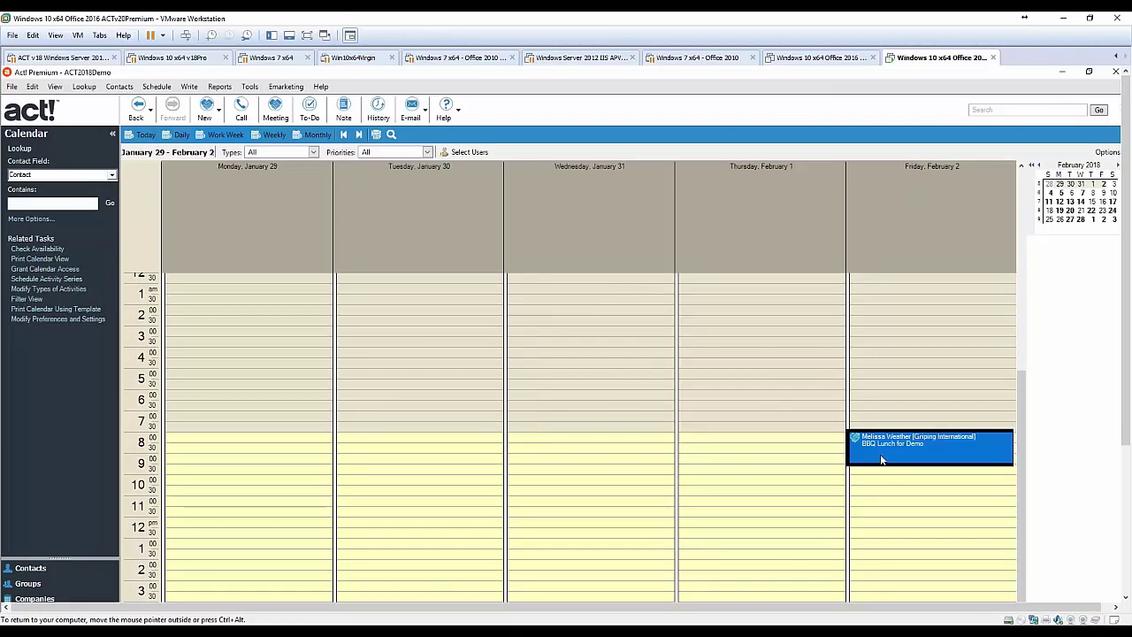
right_click(882, 456)
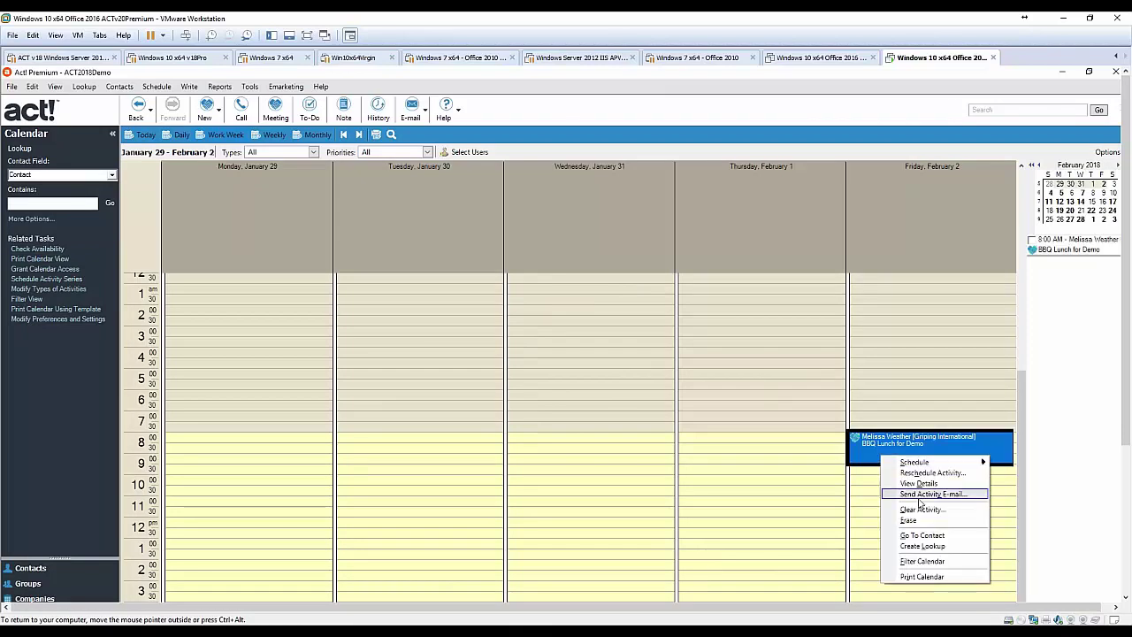
click(923, 535)
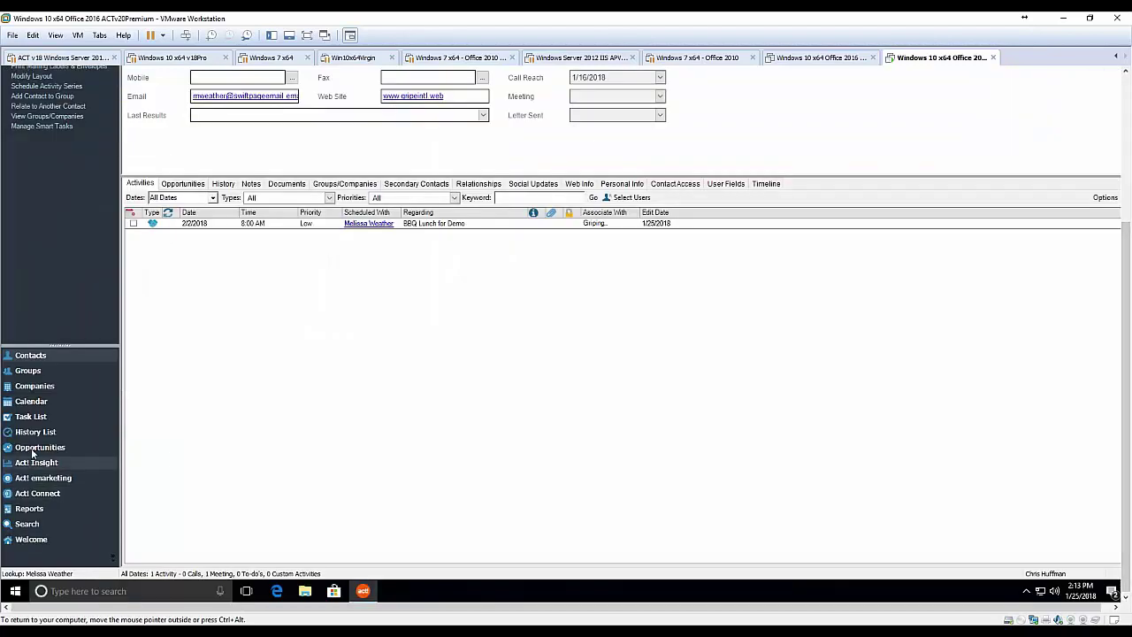
- Show the task list with its date filter set to Future, and switch the filter to Yesterday
click(37, 420)
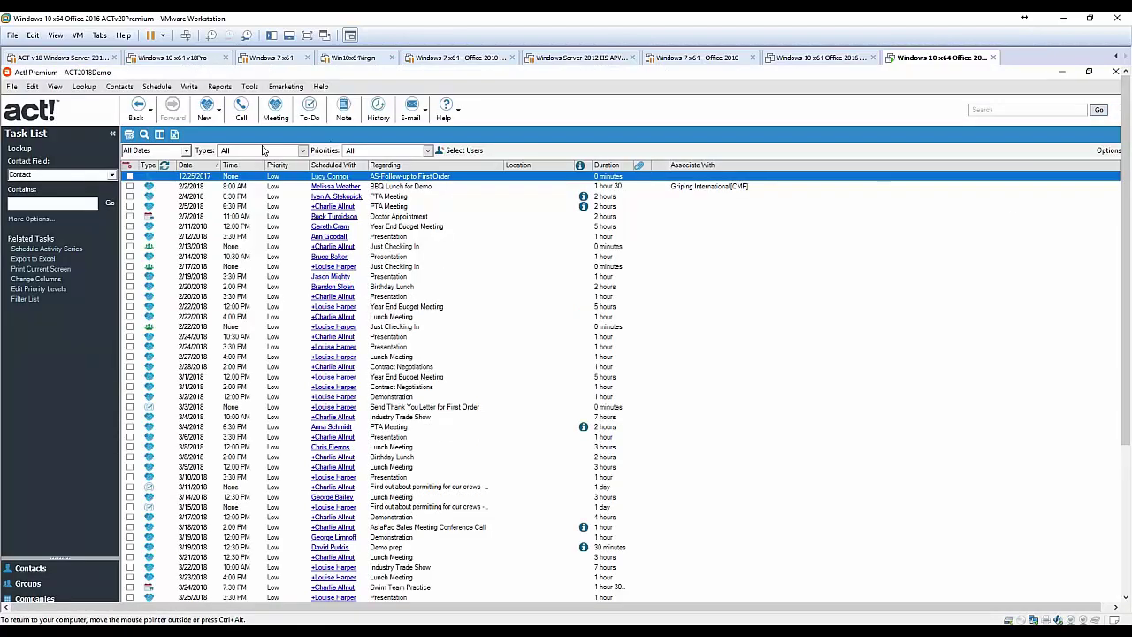
click(186, 152)
click(134, 179)
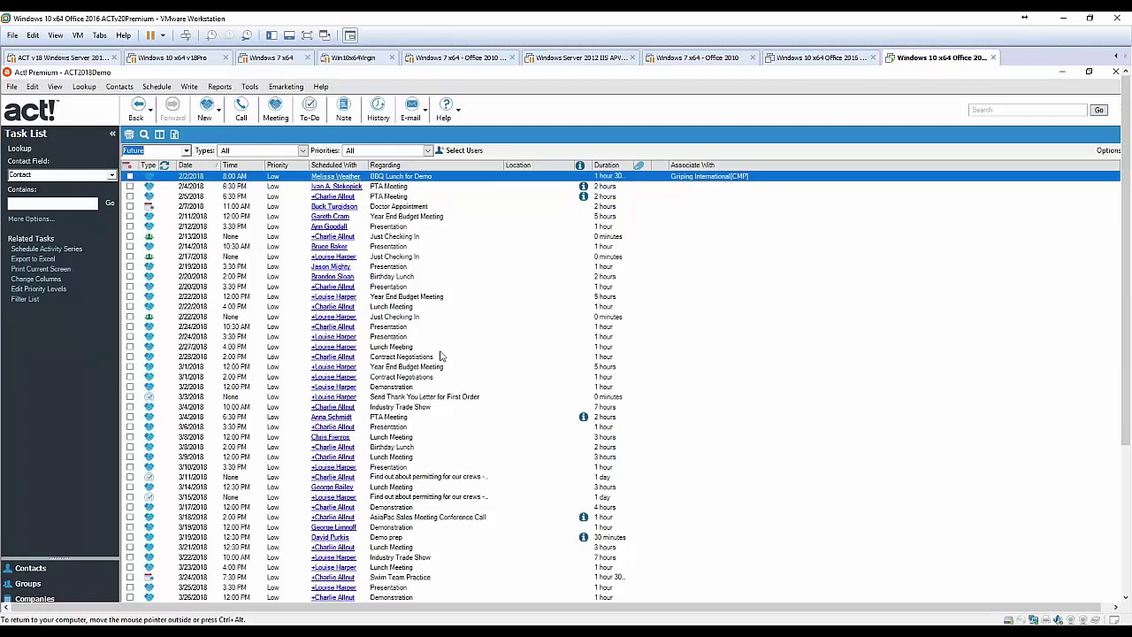
scroll(441, 361, down, 7)
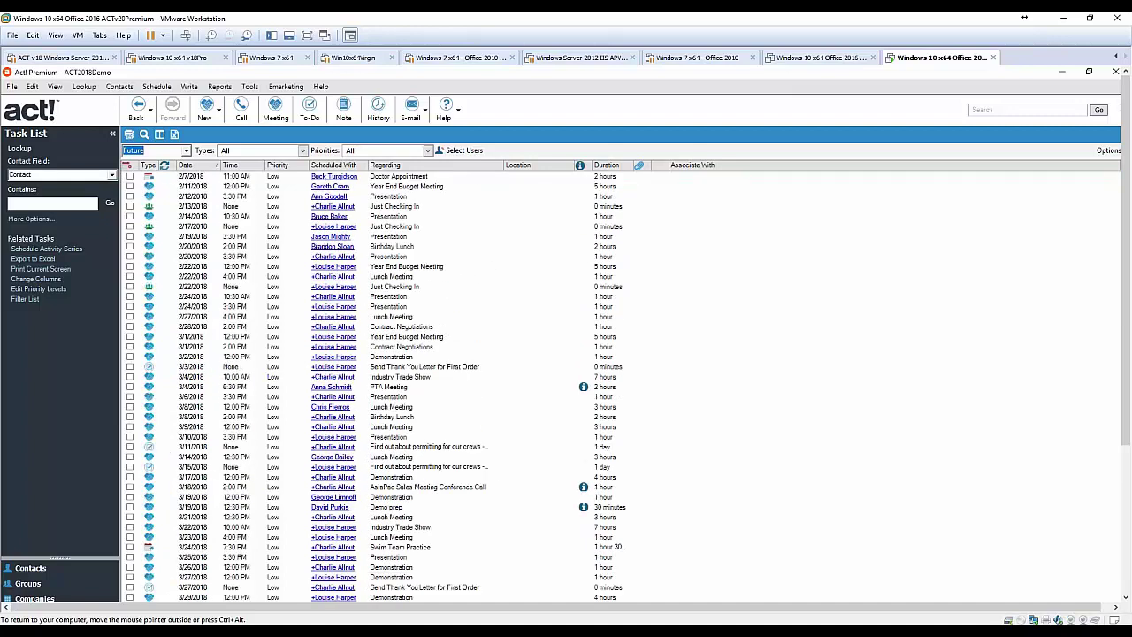
click(181, 151)
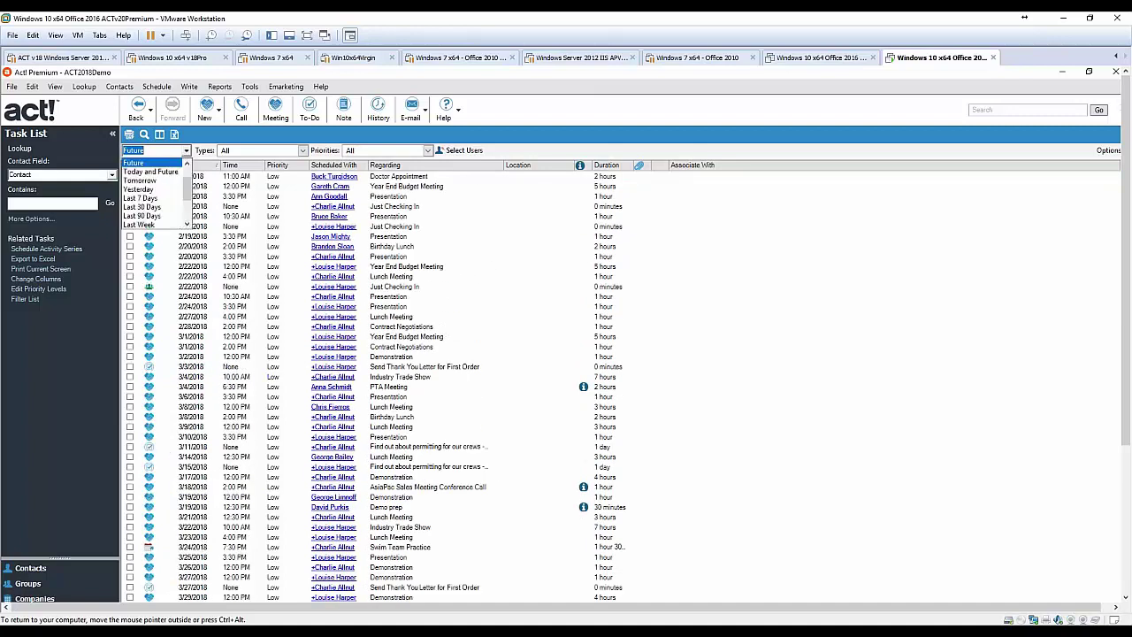
click(173, 190)
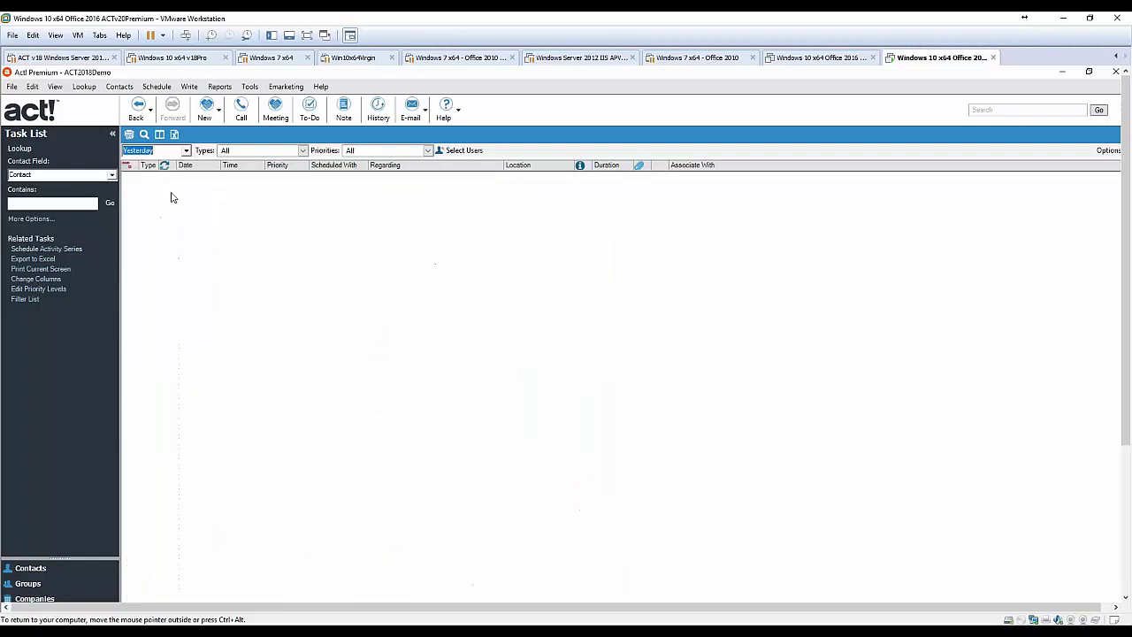
- Return to the contact's record, clear the BBQ Lunch for Demo activity as Meeting Held, and show the contact's history
click(30, 568)
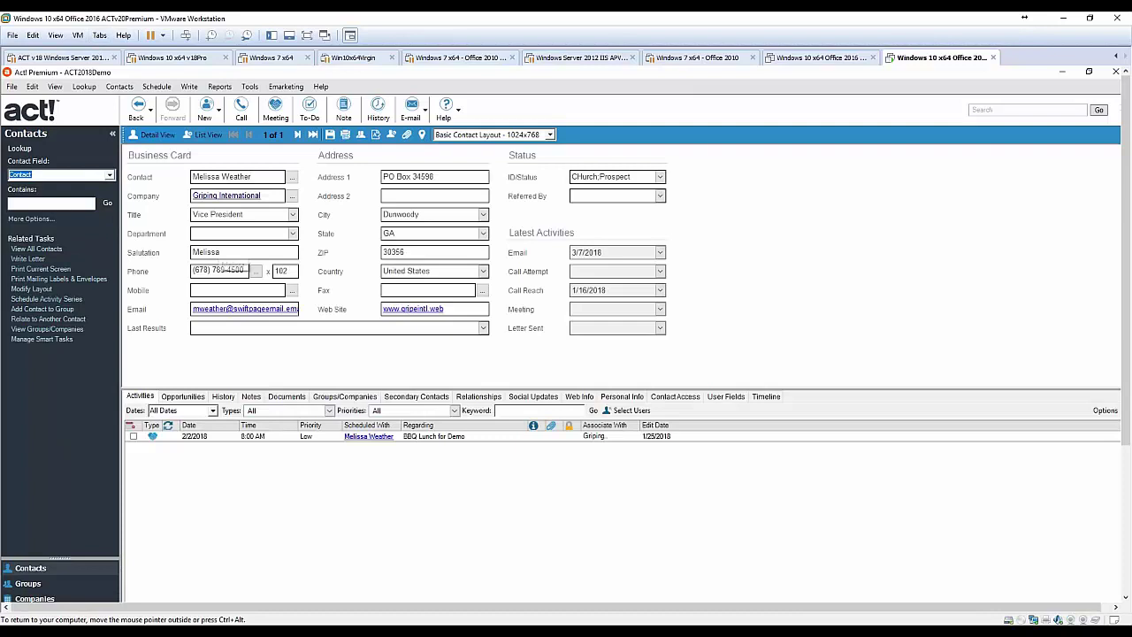
click(133, 437)
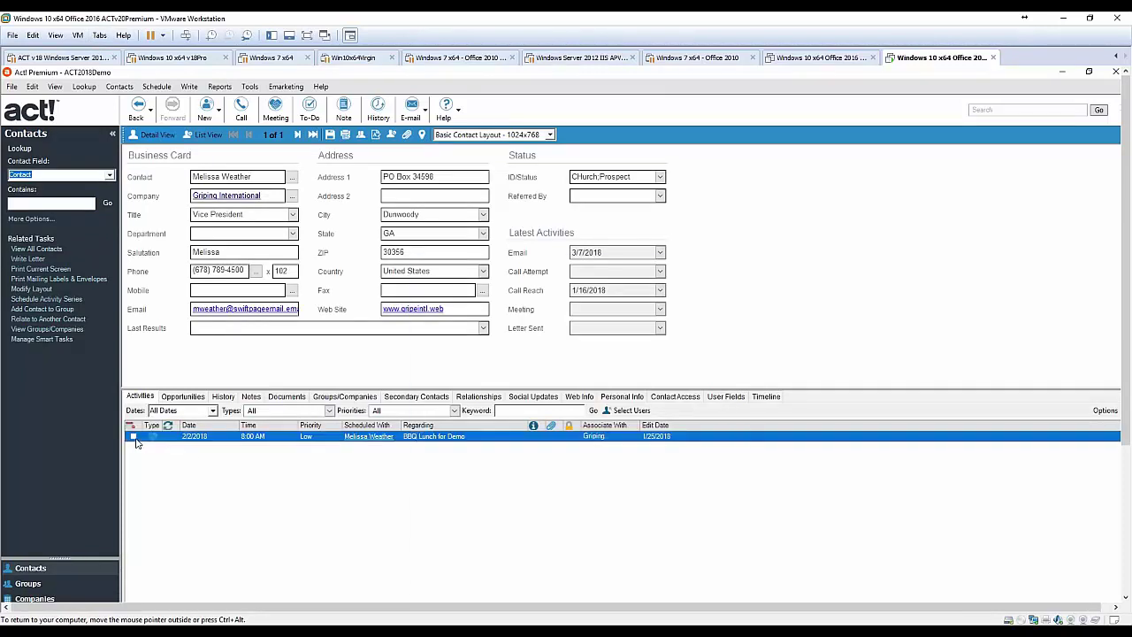
click(640, 585)
click(223, 397)
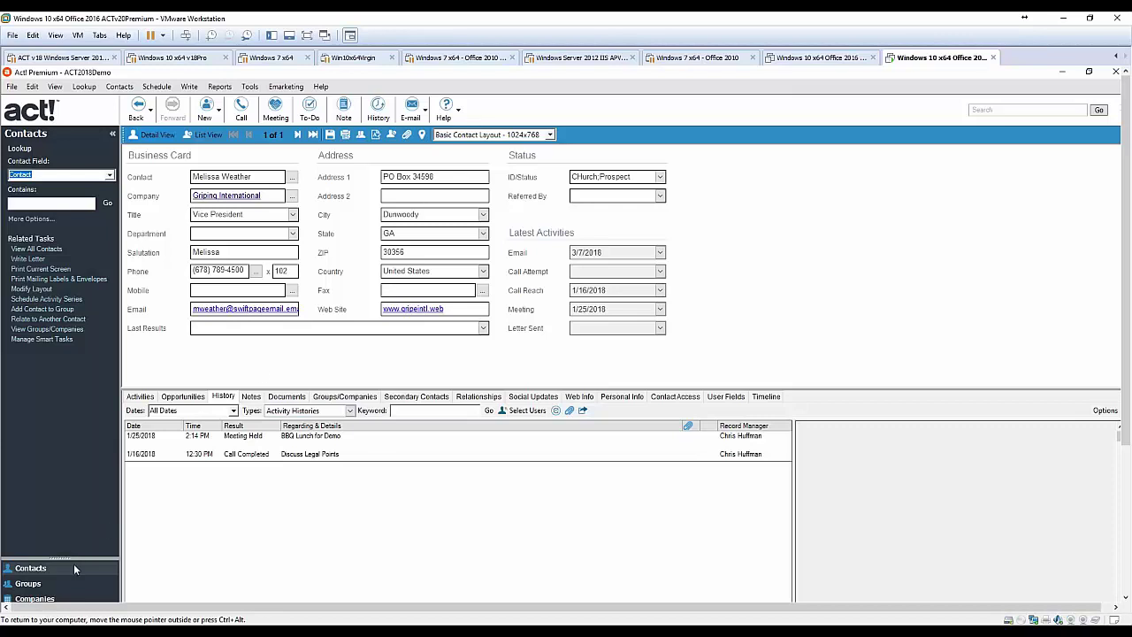
click(252, 112)
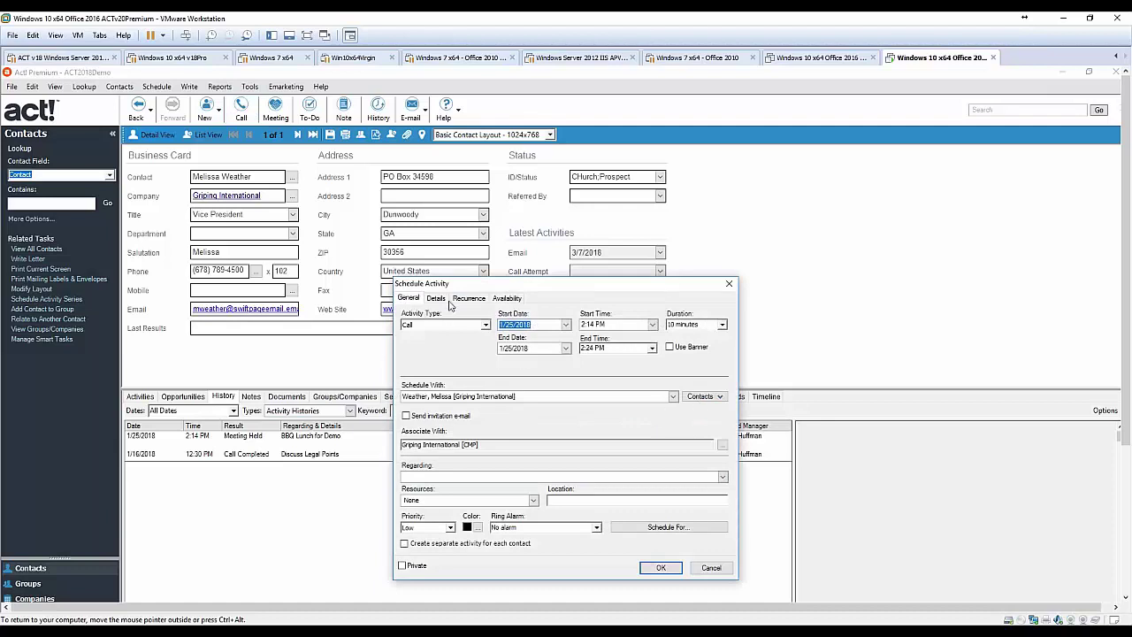
click(409, 416)
click(699, 580)
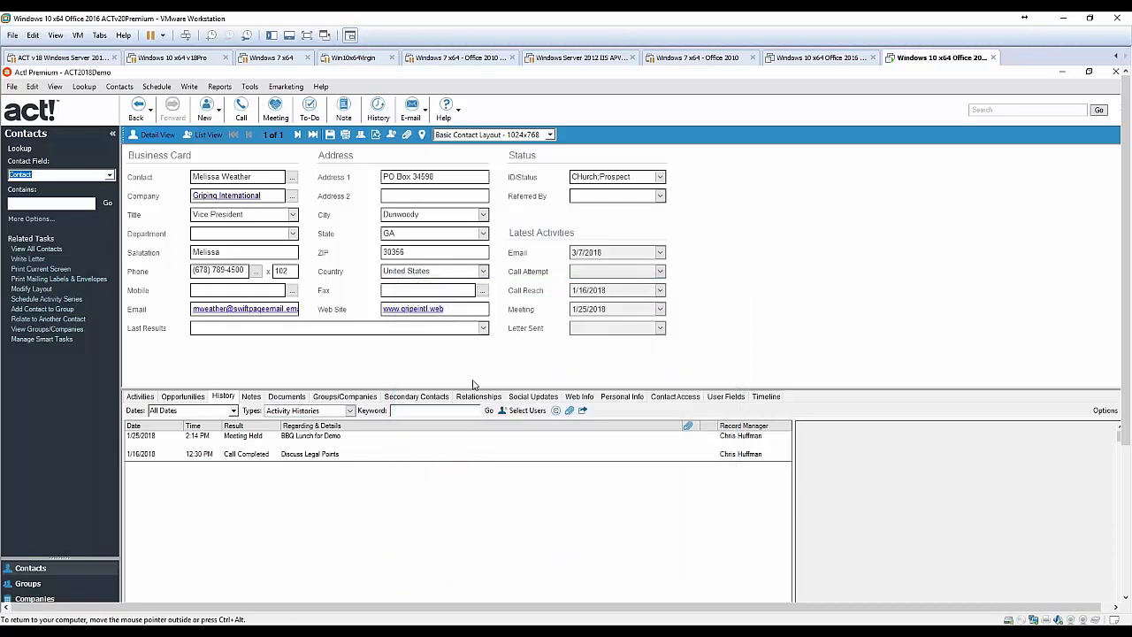
- In VMware Workstation, fit the guest display to the current window size
click(55, 36)
mouse_move(89, 143)
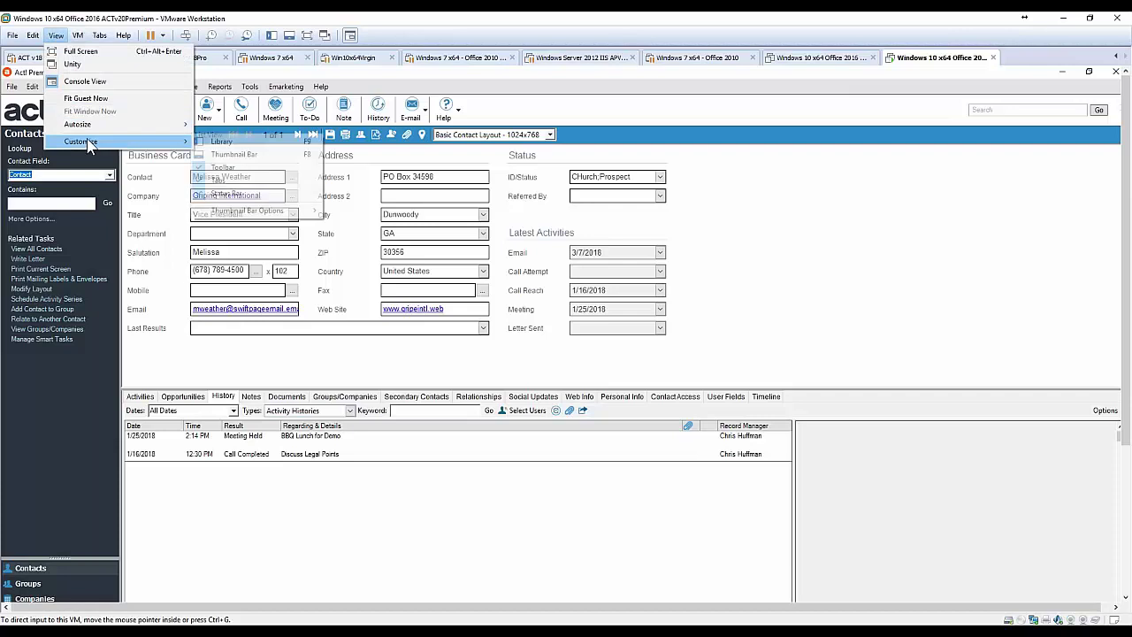
click(86, 98)
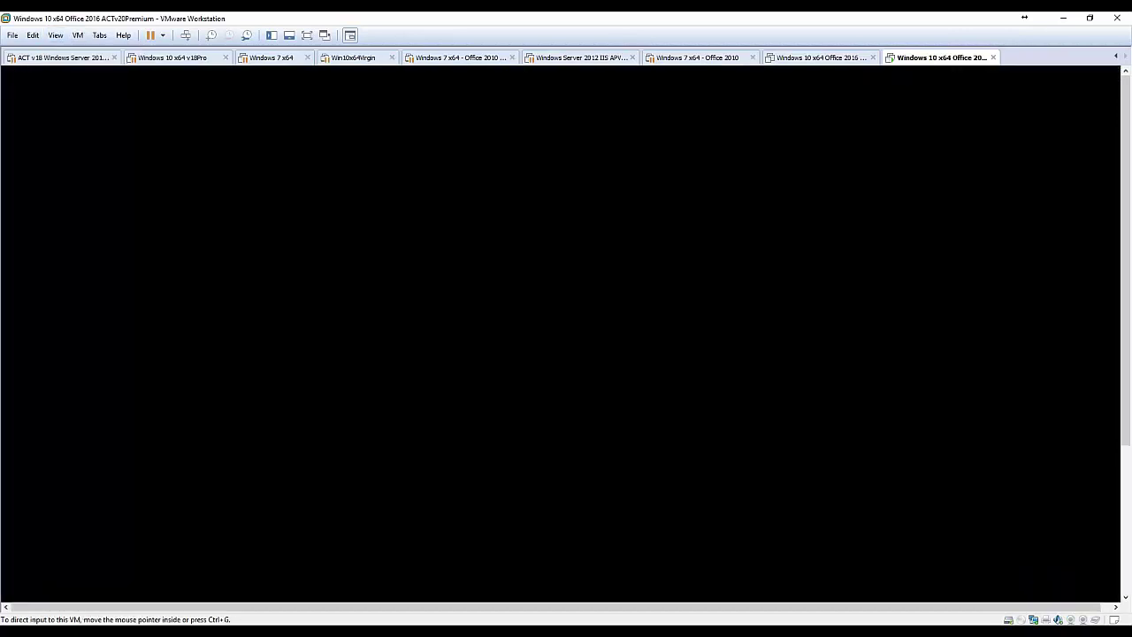